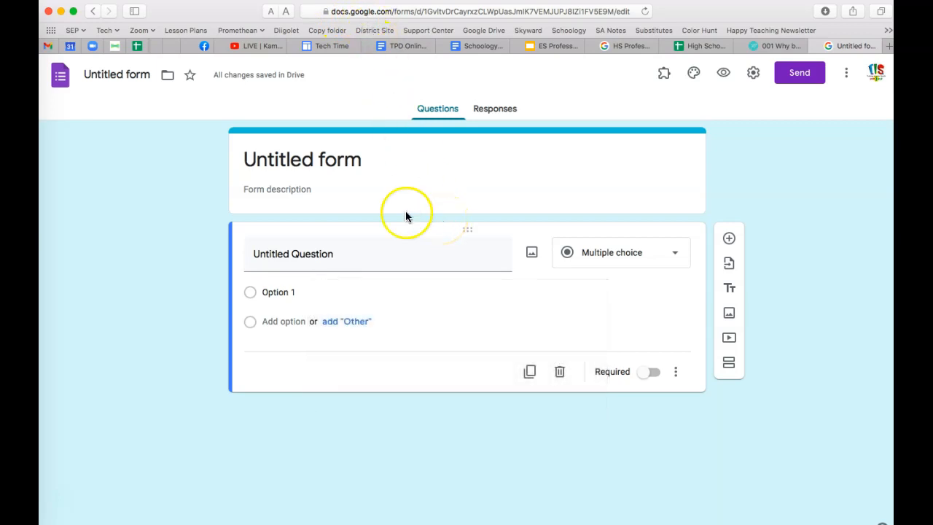
- Title the form "Math Standards" and give the form file the same name
{"action": "left_click", "coordinate": [297, 161]}
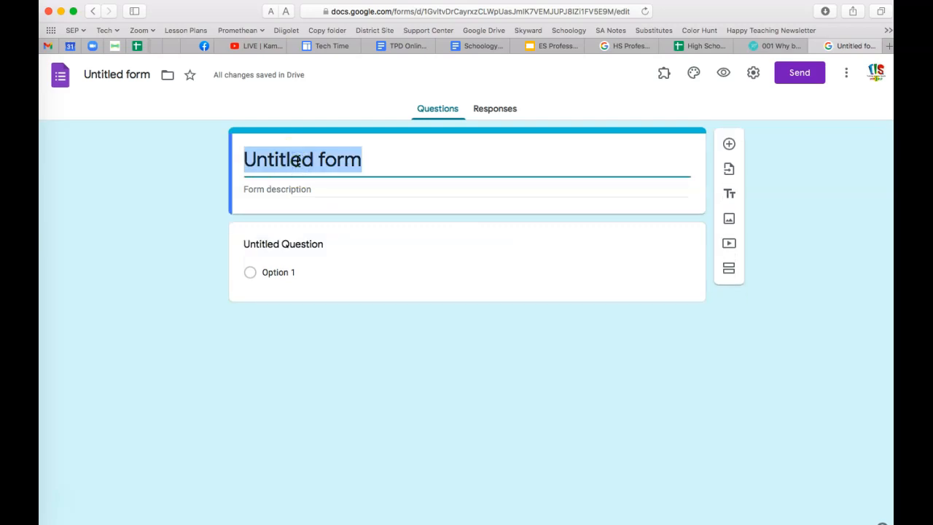
{"action": "type", "text": "Math STan"}
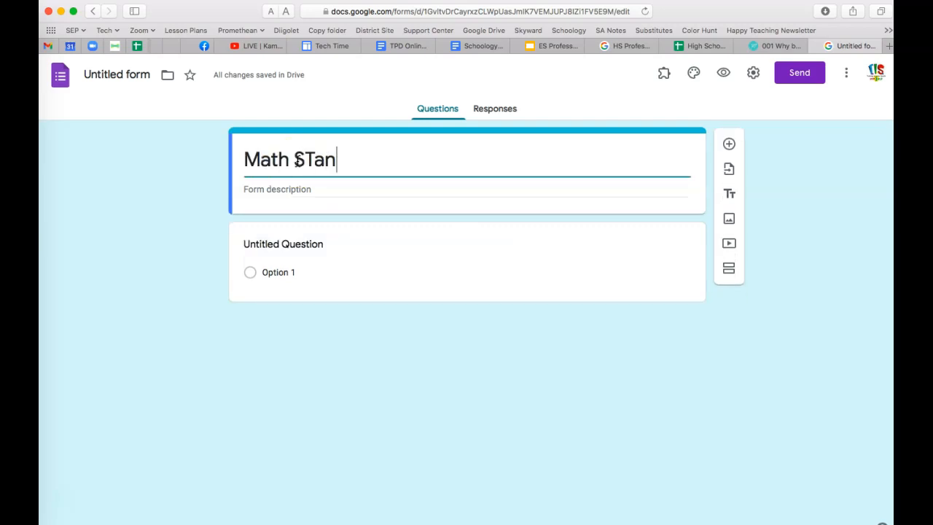
{"action": "key", "text": "BackSpace"}
{"action": "key", "text": "BackSpace"}
{"action": "type", "text": "ta"}
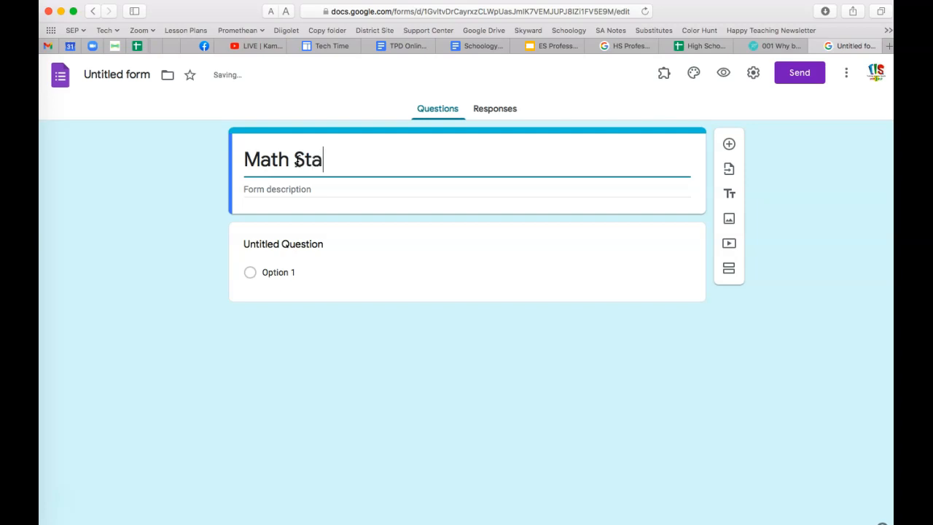
{"action": "type", "text": "ndards"}
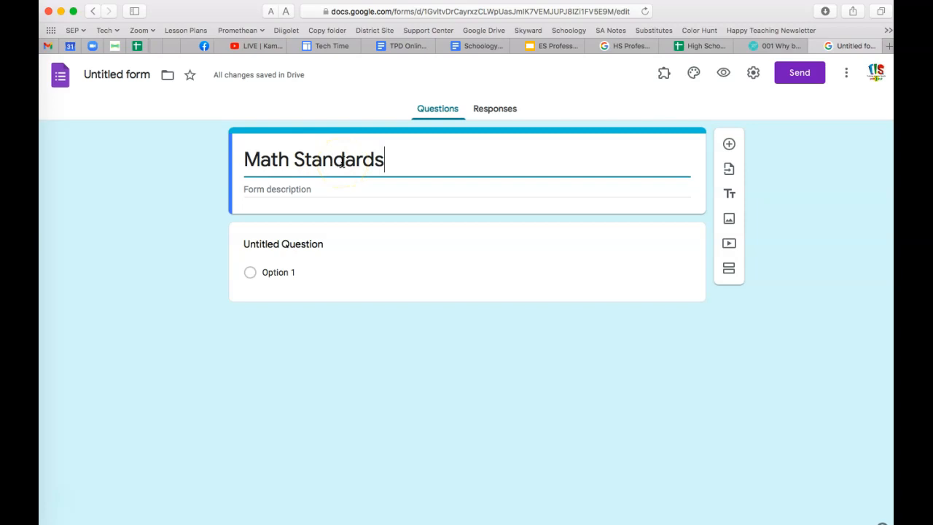
{"action": "left_click", "coordinate": [118, 73]}
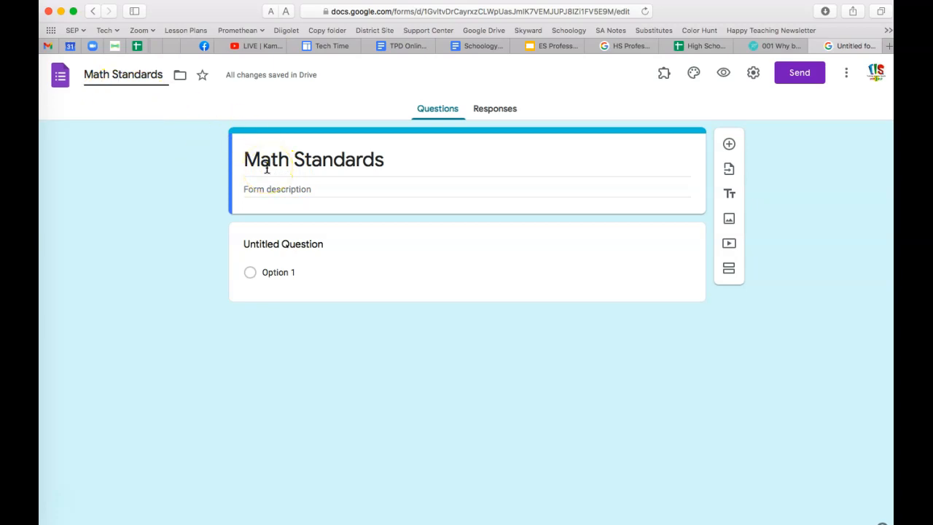
- Name the first question "Standard" and set its answer type to Short answer
{"action": "left_click", "coordinate": [287, 243]}
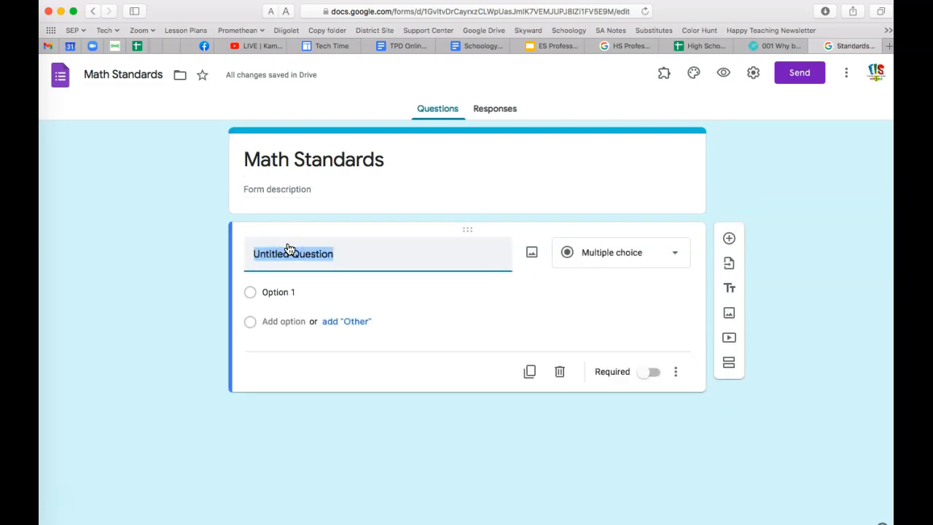
{"action": "type", "text": "Stand"}
{"action": "key", "text": "BackSpace"}
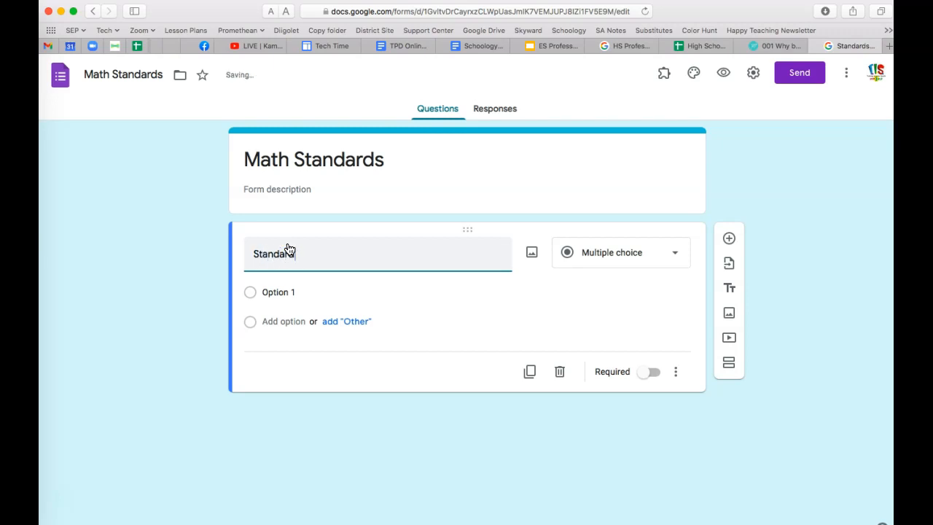
{"action": "left_click", "coordinate": [614, 255]}
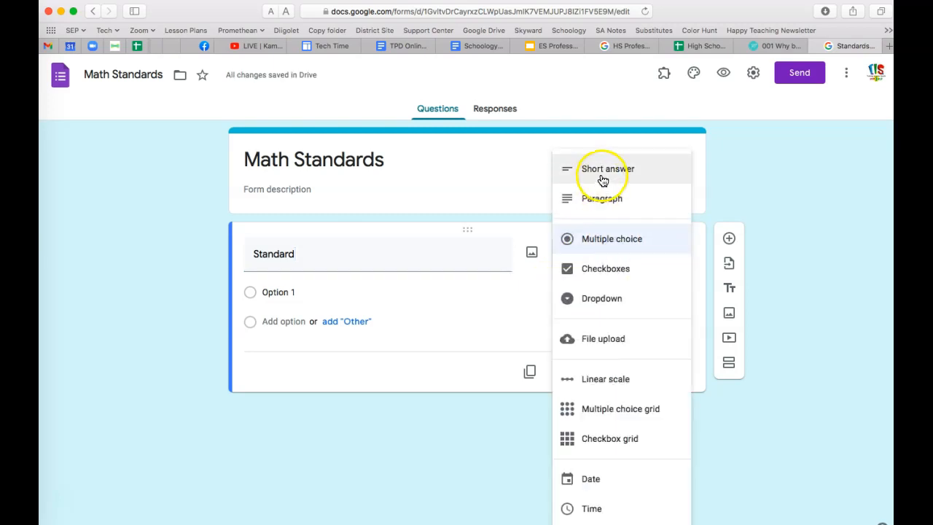
{"action": "left_click", "coordinate": [605, 171]}
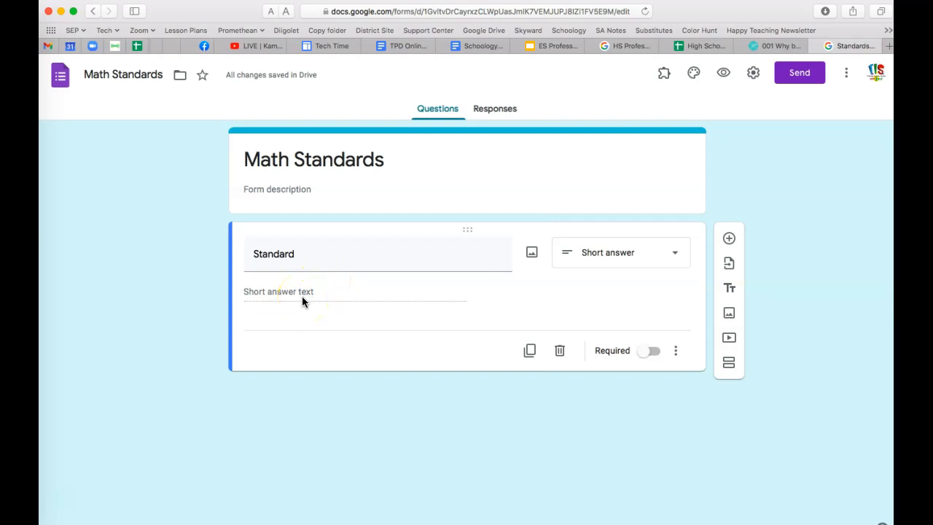
- Try the Dropdown type on the Standard question, and return it to Short answer
{"action": "left_click", "coordinate": [611, 257]}
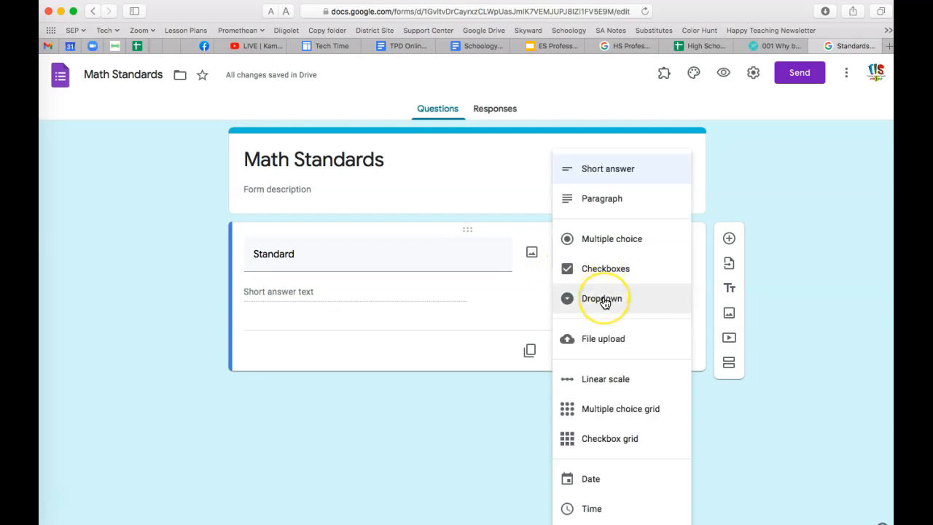
{"action": "left_click", "coordinate": [605, 300]}
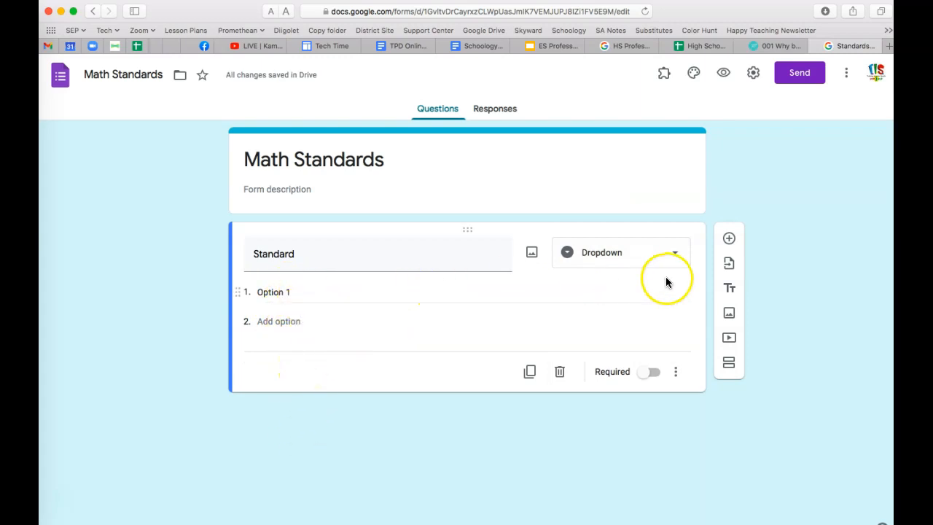
{"action": "left_click", "coordinate": [650, 263]}
{"action": "left_click", "coordinate": [620, 130]}
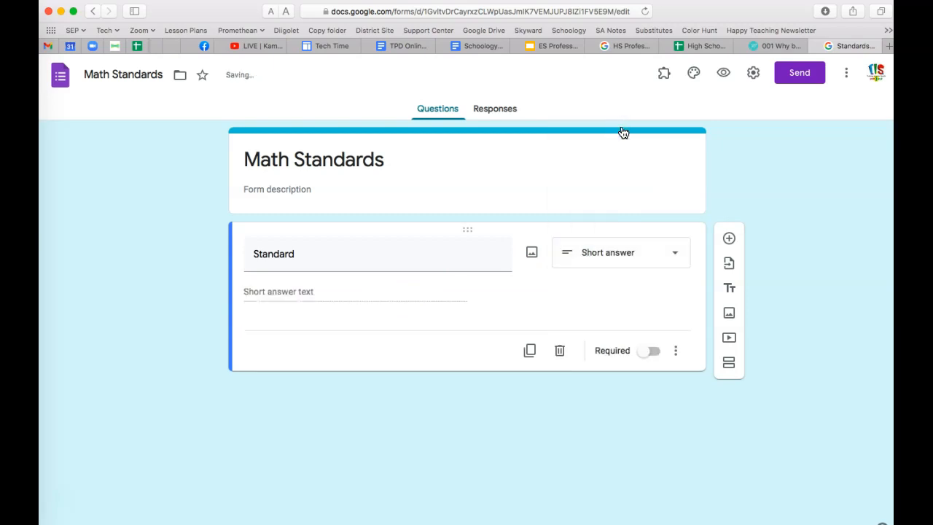
- Add a second question as a Multiple choice grid titled "Mastery"
{"action": "left_click", "coordinate": [730, 239]}
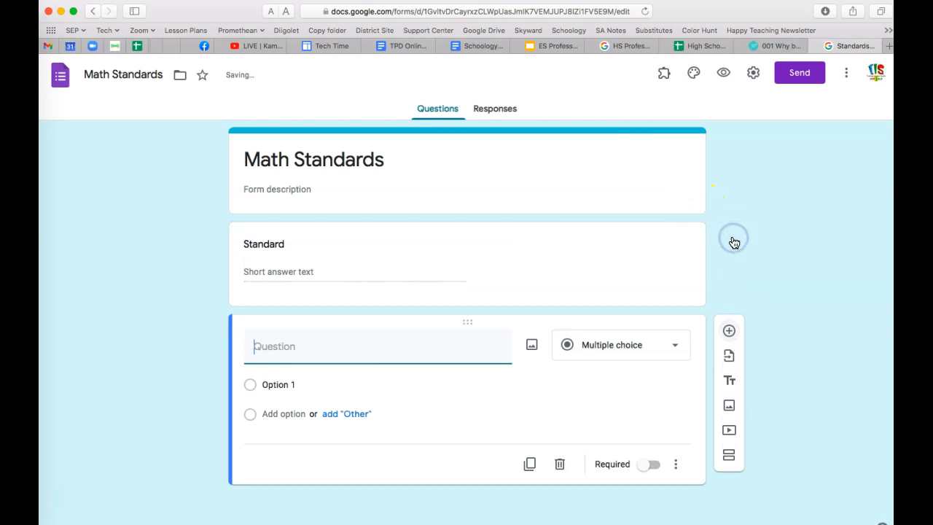
{"action": "left_click", "coordinate": [646, 356]}
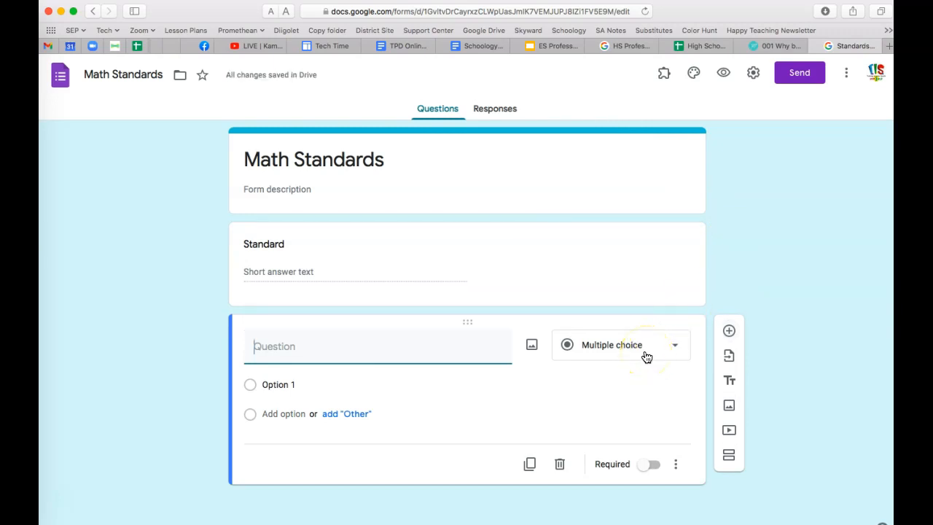
{"action": "left_click", "coordinate": [646, 356]}
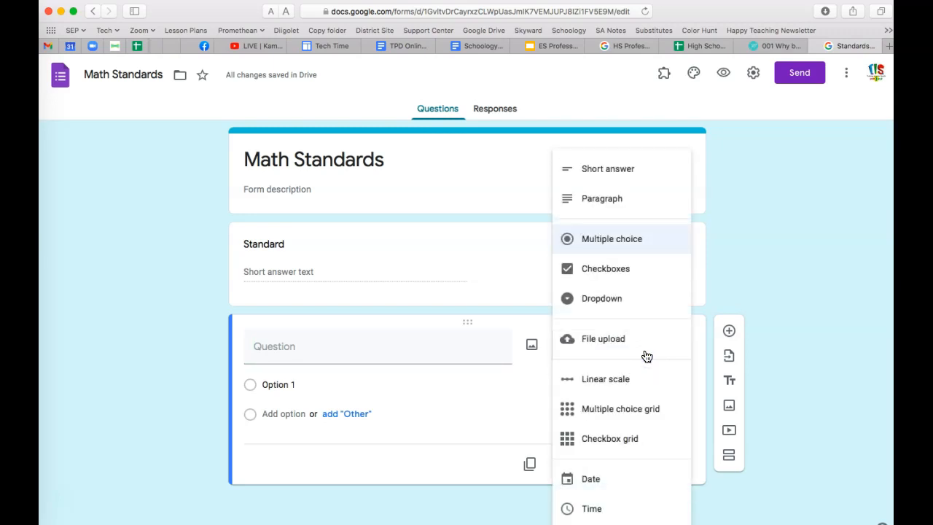
{"action": "left_click", "coordinate": [605, 414]}
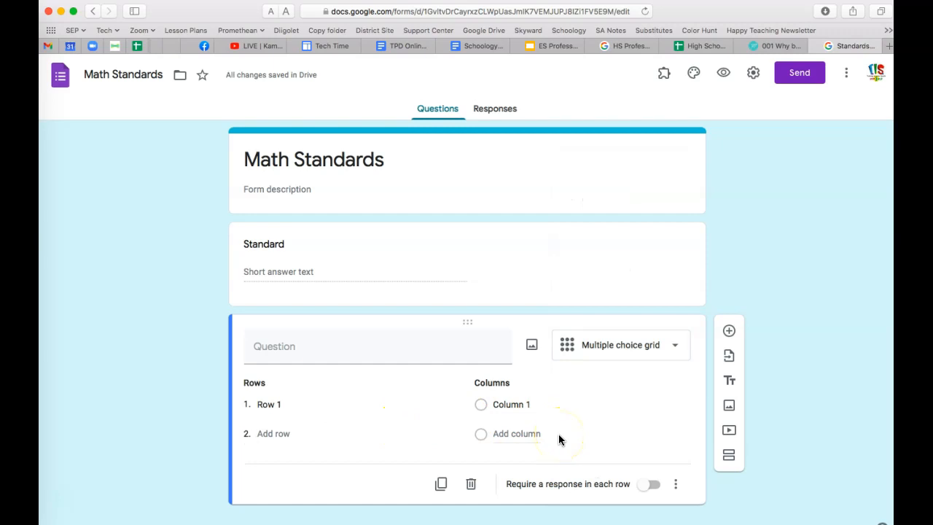
{"action": "left_click", "coordinate": [277, 348]}
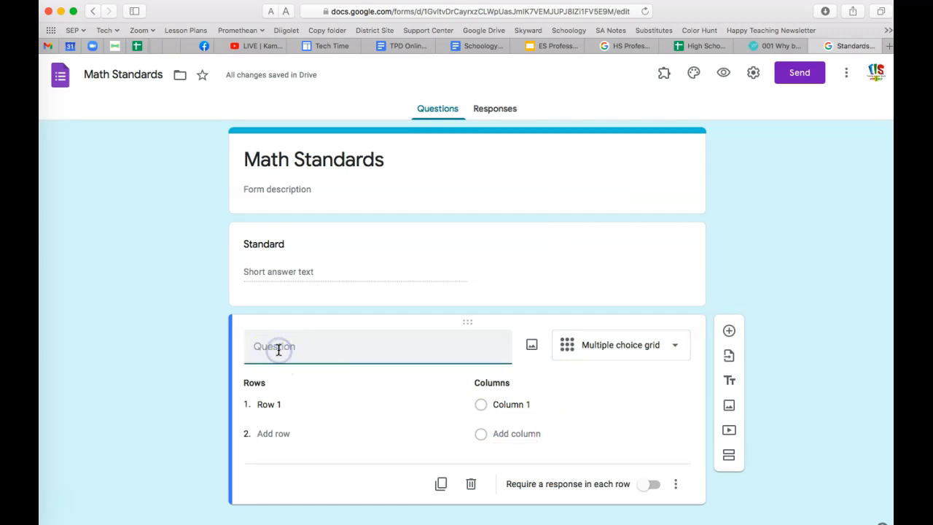
{"action": "type", "text": "Mastery"}
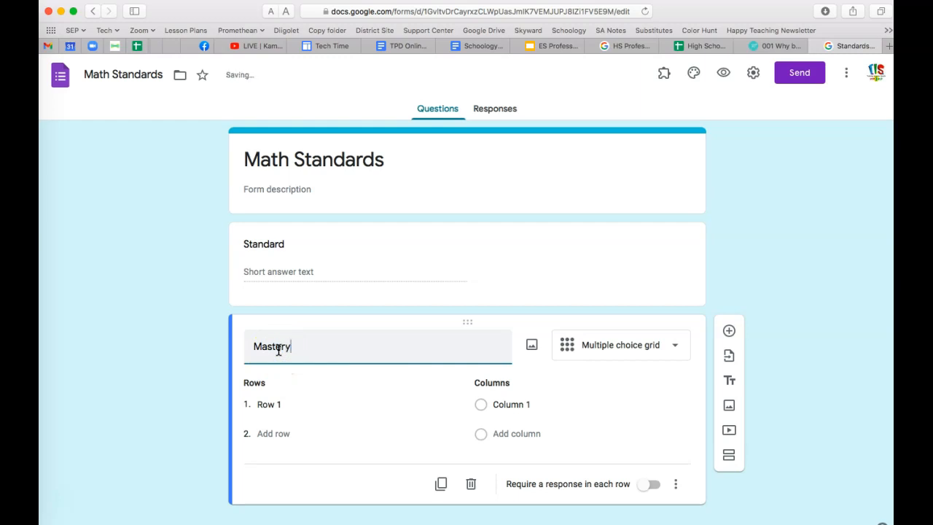
- Enter four students' first names as the first four rows of the Mastery grid
{"action": "left_click", "coordinate": [274, 407]}
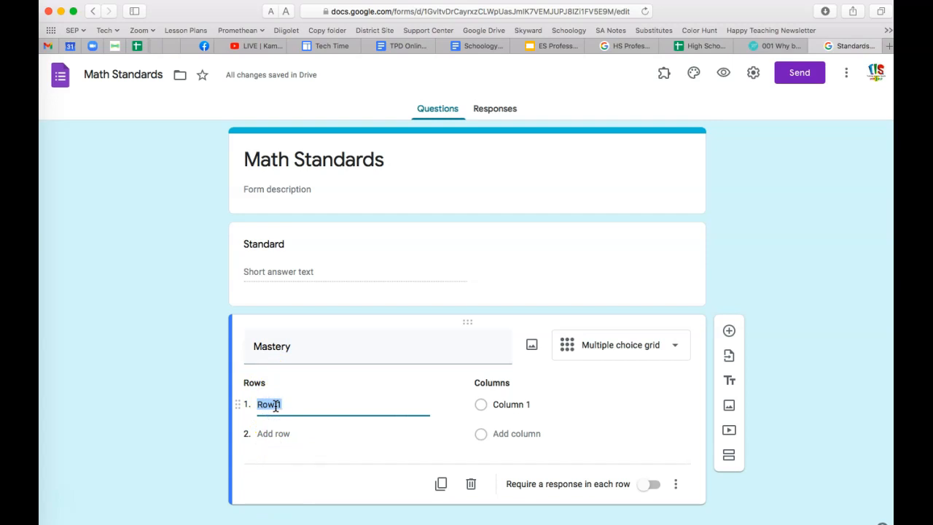
{"action": "type", "text": "Barb"}
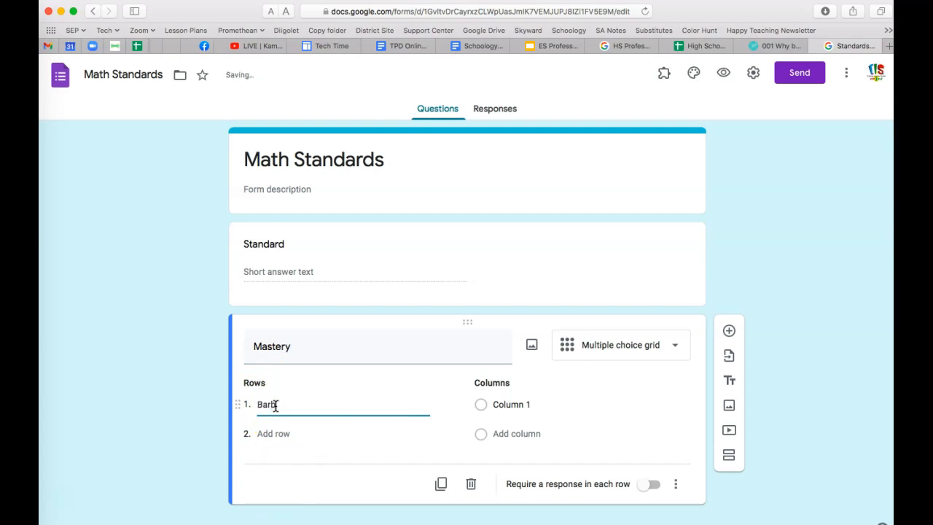
{"action": "key", "text": "Return"}
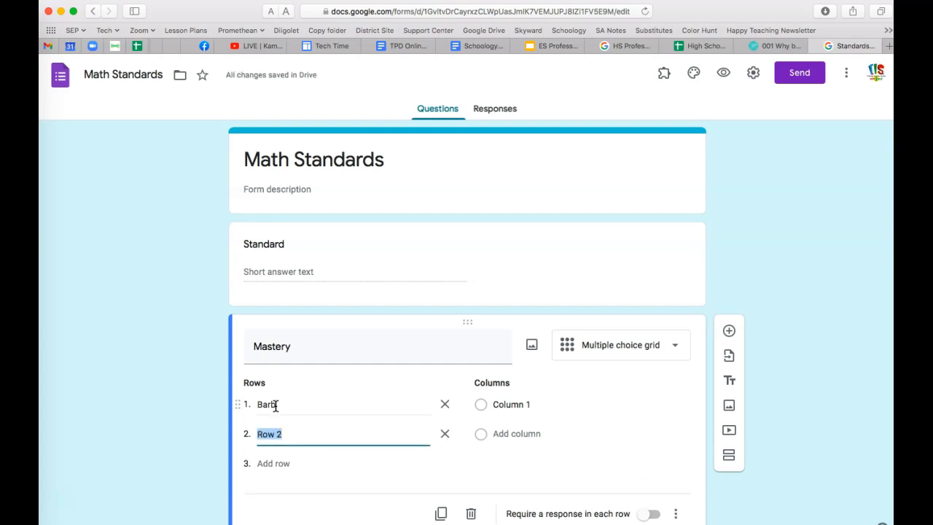
{"action": "type", "text": "Craig"}
{"action": "key", "text": "Return"}
{"action": "type", "text": "David"}
{"action": "key", "text": "Return"}
{"action": "type", "text": "Monica"}
{"action": "key", "text": "Return"}
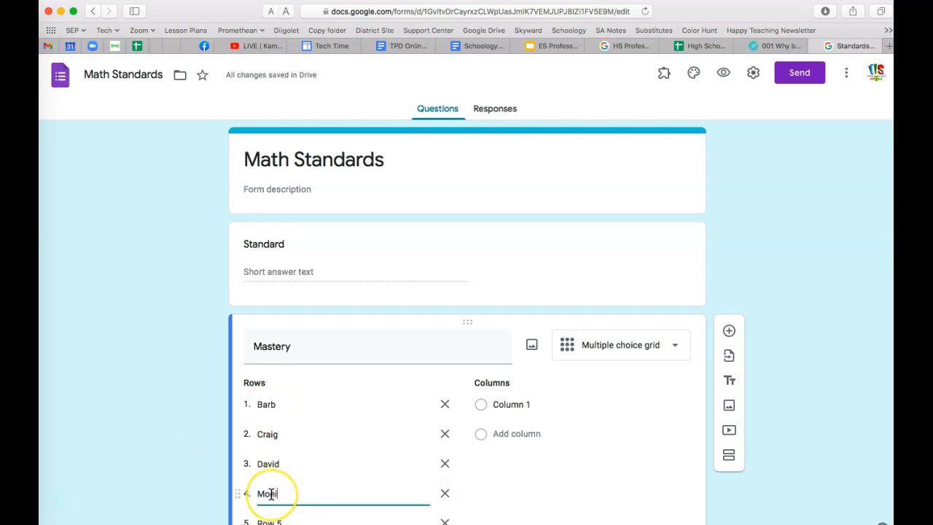
- Add two more students' first names as rows five and six, and move the sixth row above the fifth
{"action": "type", "text": "Ryan"}
{"action": "key", "text": "Return"}
{"action": "type", "text": "Patrick"}
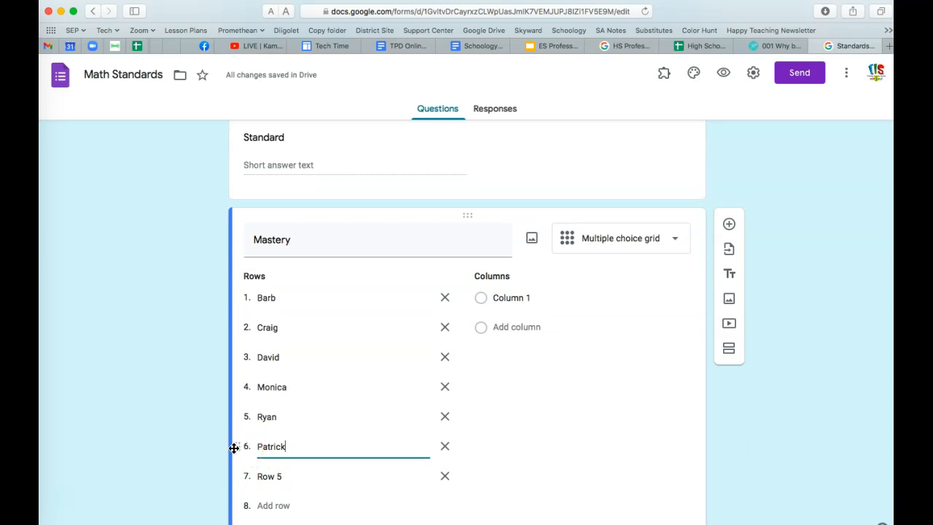
{"action": "left_click", "coordinate": [239, 446]}
{"action": "left_click_drag", "start_coordinate": [238, 447], "coordinate": [239, 415]}
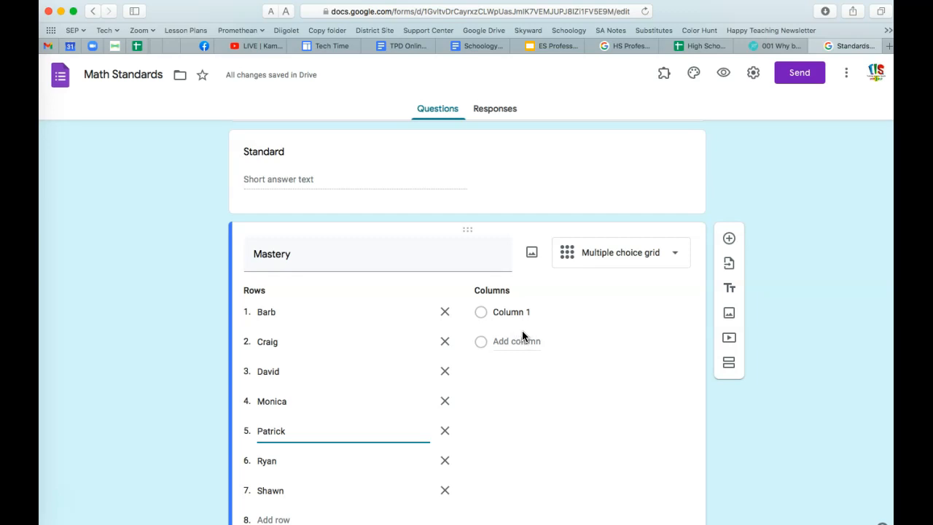
- Enter the Mastery grid's columns as Exceeds, Meets, Approaching, Developing and No Evidence
{"action": "left_click", "coordinate": [515, 314]}
{"action": "type", "text": "Exceeds"}
{"action": "key", "text": "Return"}
{"action": "type", "text": "Meets"}
{"action": "key", "text": "Return"}
{"action": "type", "text": "Approaching"}
{"action": "key", "text": "Return"}
{"action": "type", "text": "Developing"}
{"action": "key", "text": "Return"}
{"action": "type", "text": "No Evidence"}
{"action": "scroll", "coordinate": [769, 472], "scroll_direction": "down", "scroll_amount": 2}
{"action": "left_click", "coordinate": [769, 473]}
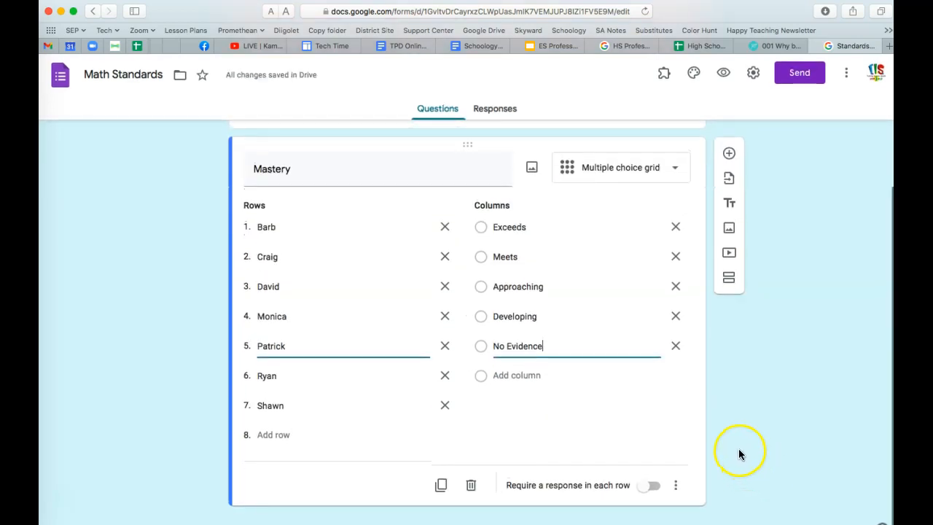
- Add a question titled "Comments" below the Mastery grid with the Paragraph answer type
{"action": "left_click", "coordinate": [730, 161]}
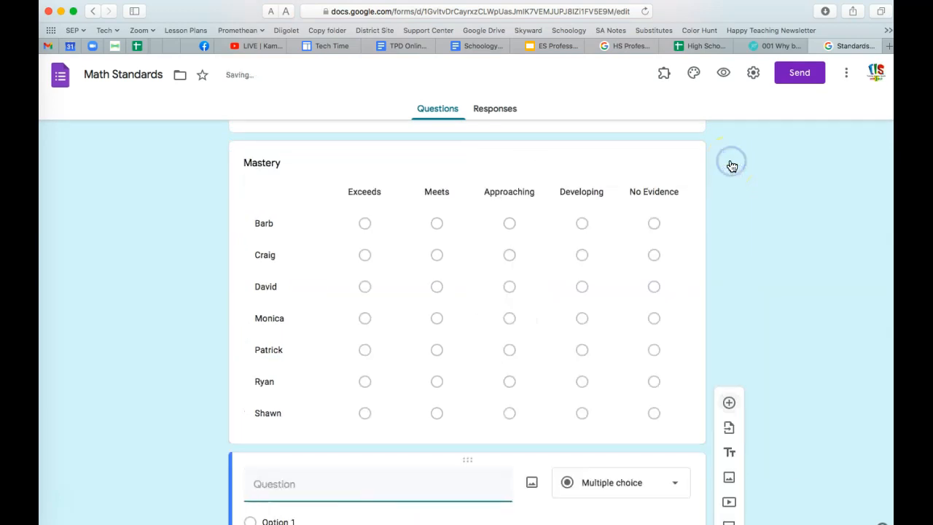
{"action": "left_click", "coordinate": [358, 484]}
{"action": "type", "text": "Comments"}
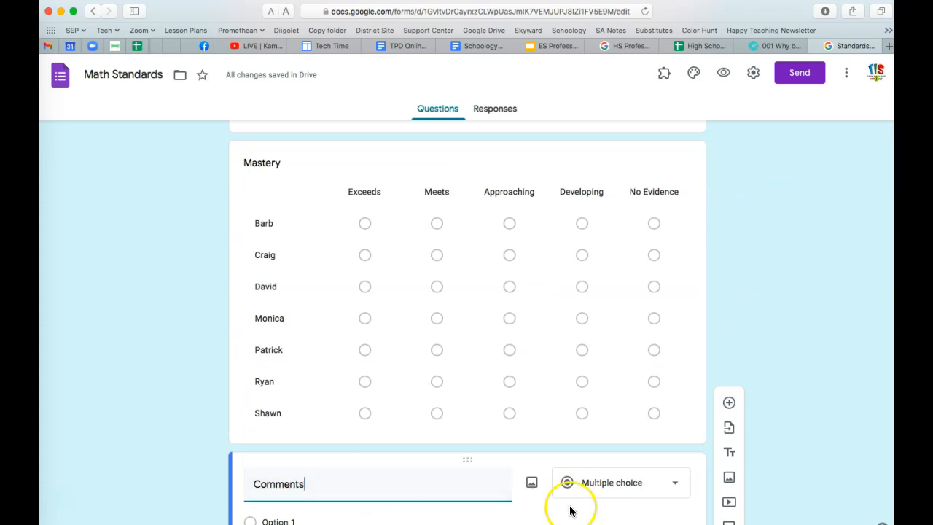
{"action": "left_click", "coordinate": [625, 499]}
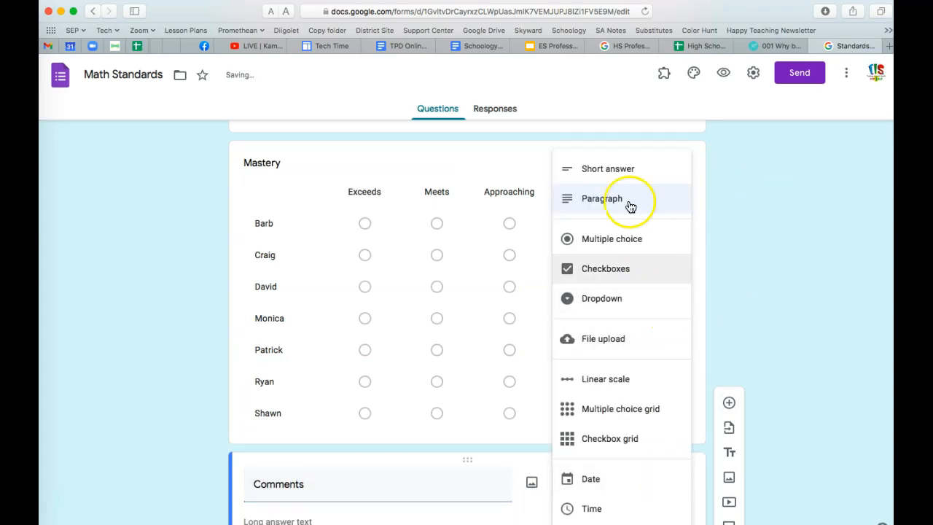
{"action": "left_click", "coordinate": [611, 195]}
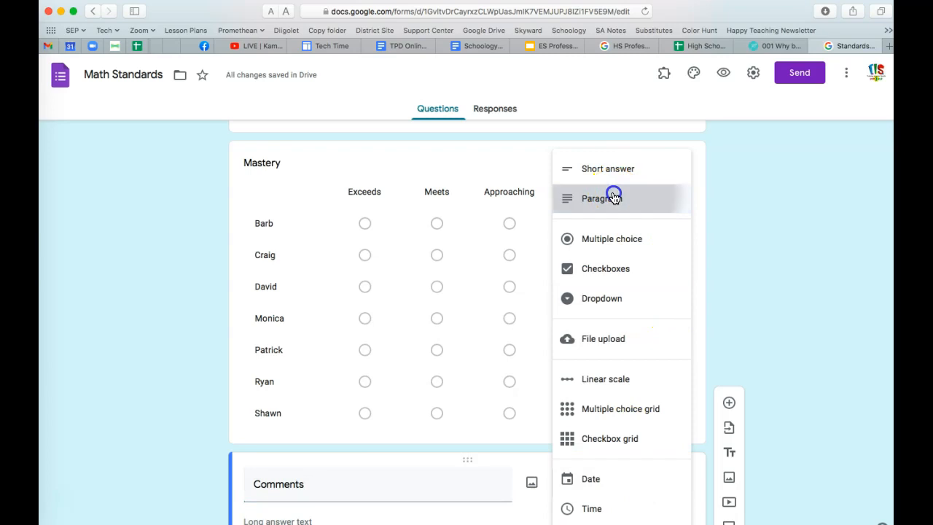
{"action": "scroll", "coordinate": [734, 324], "scroll_direction": "down", "scroll_amount": 3}
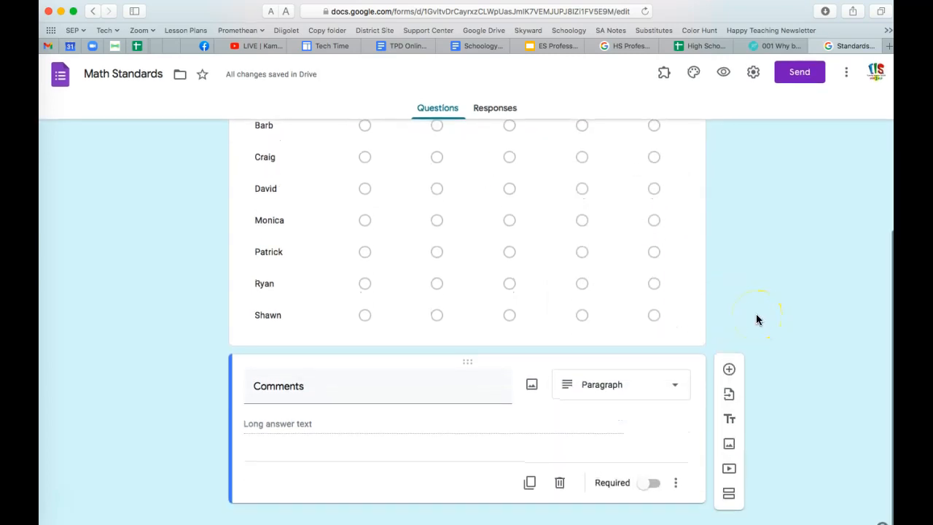
{"action": "scroll", "coordinate": [756, 319], "scroll_direction": "up", "scroll_amount": 5}
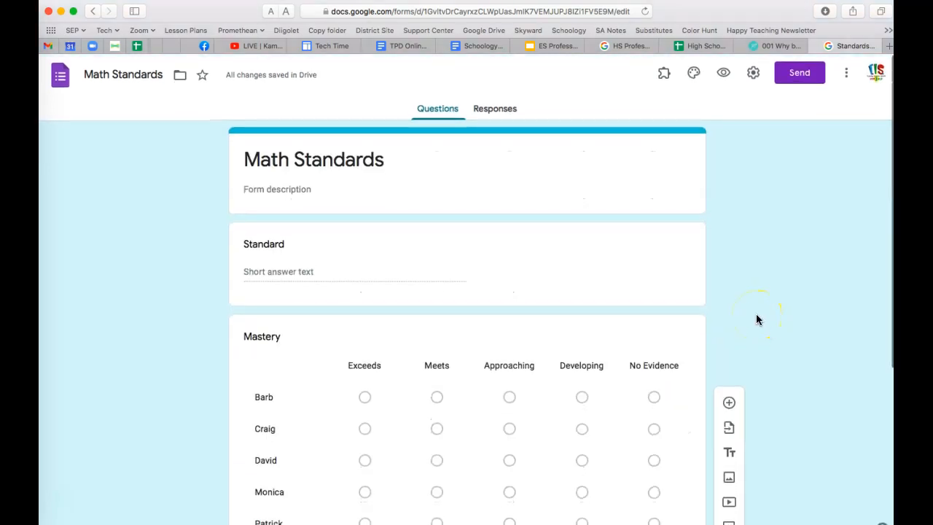
- Preview the form and rate the first student as Meets in the Mastery grid
{"action": "left_click", "coordinate": [726, 74]}
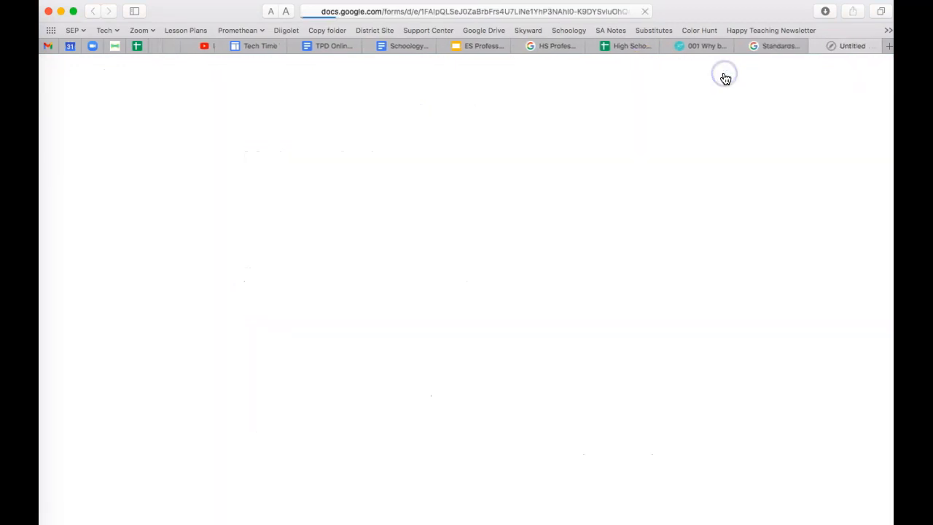
{"action": "scroll", "coordinate": [755, 368], "scroll_direction": "down", "scroll_amount": 1}
{"action": "scroll", "coordinate": [754, 368], "scroll_direction": "up", "scroll_amount": 1}
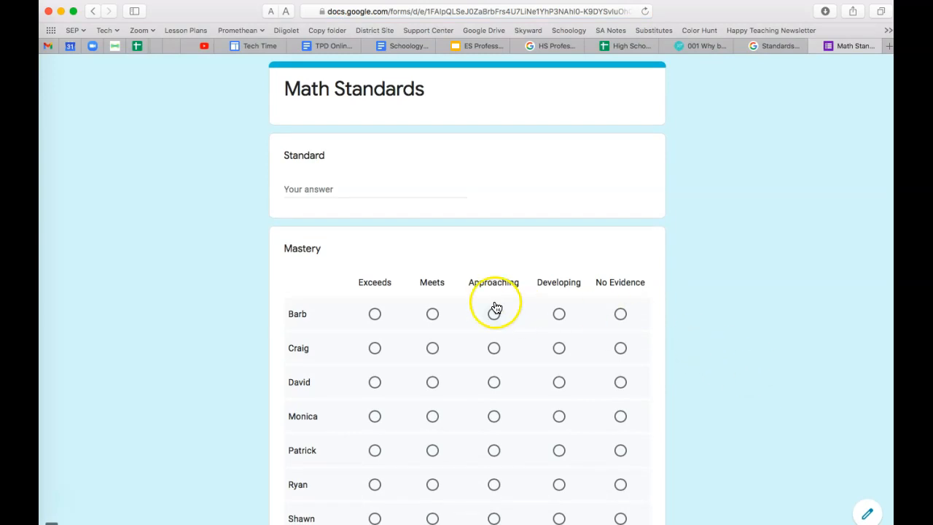
{"action": "scroll", "coordinate": [394, 250], "scroll_direction": "down", "scroll_amount": 1}
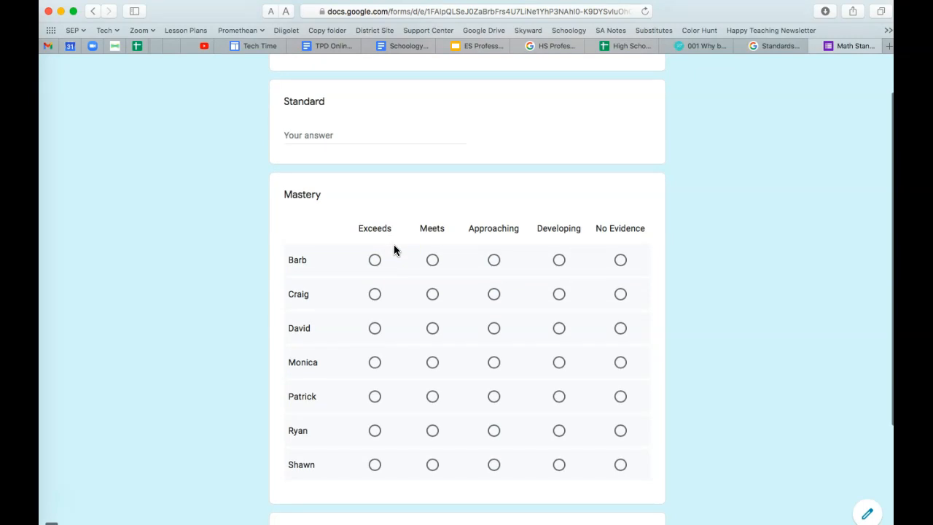
{"action": "left_click", "coordinate": [433, 263]}
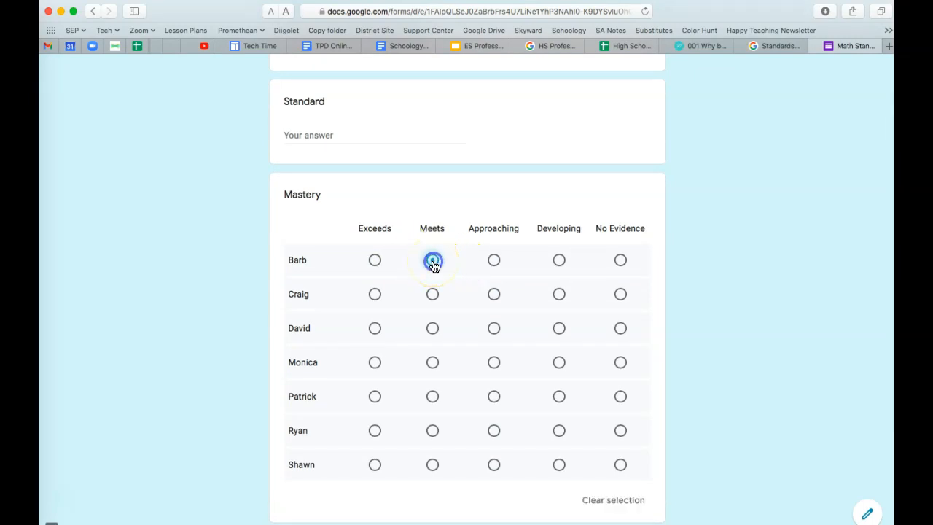
- Rate the second student Approaching, third No Evidence, fifth Meets and sixth Exceeds in the Mastery grid, and submit the response
{"action": "left_click", "coordinate": [494, 295]}
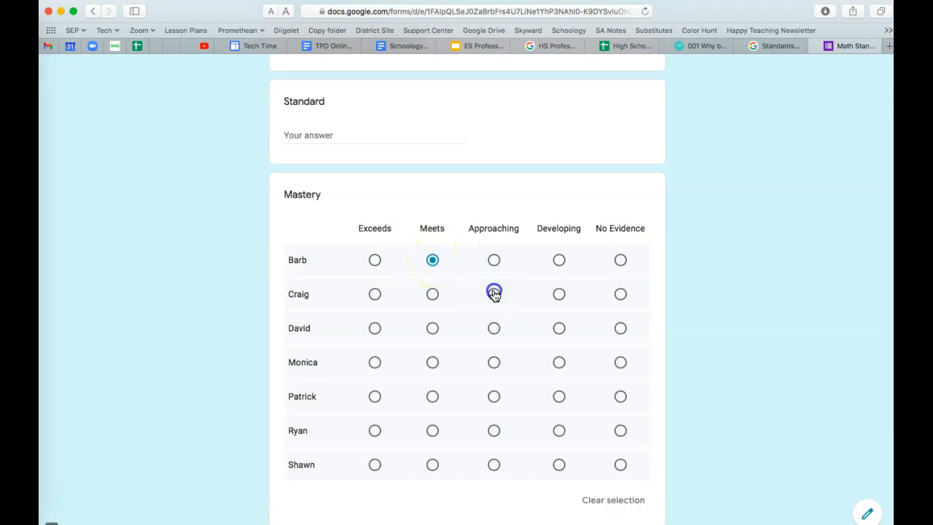
{"action": "left_click", "coordinate": [620, 331]}
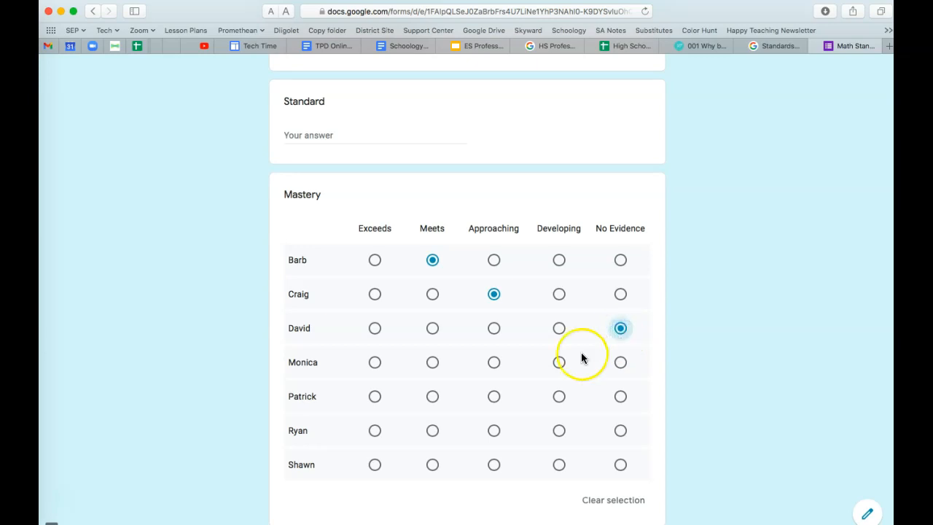
{"action": "left_click", "coordinate": [432, 400]}
{"action": "left_click", "coordinate": [374, 433]}
{"action": "scroll", "coordinate": [396, 496], "scroll_direction": "down", "scroll_amount": 5}
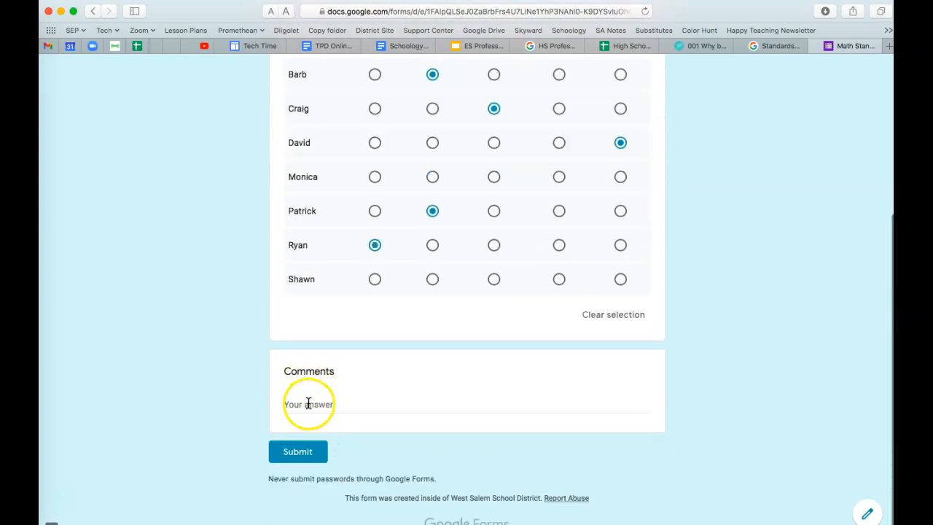
{"action": "left_click", "coordinate": [299, 452]}
{"action": "left_click", "coordinate": [304, 450]}
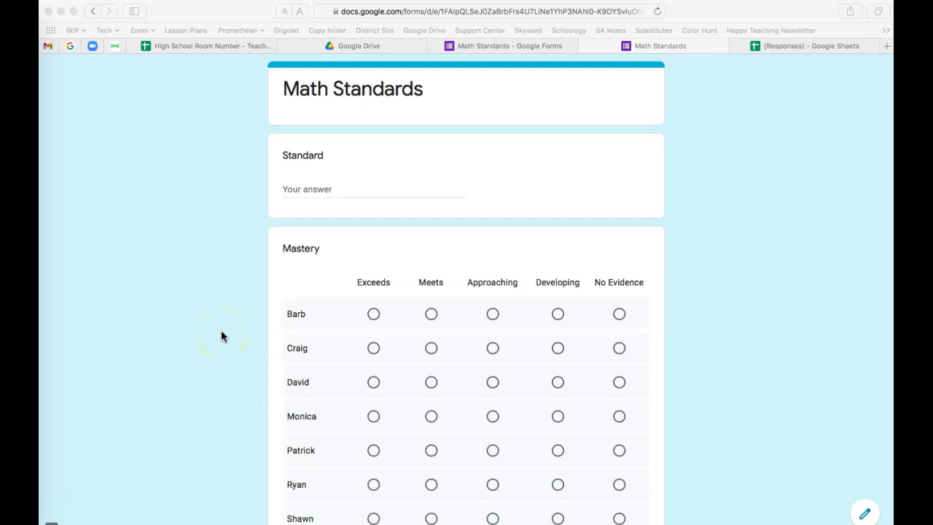
- Enter "Counting by 5s" as the Standard in a new form response
{"action": "left_click", "coordinate": [292, 191]}
{"action": "left_click", "coordinate": [292, 189]}
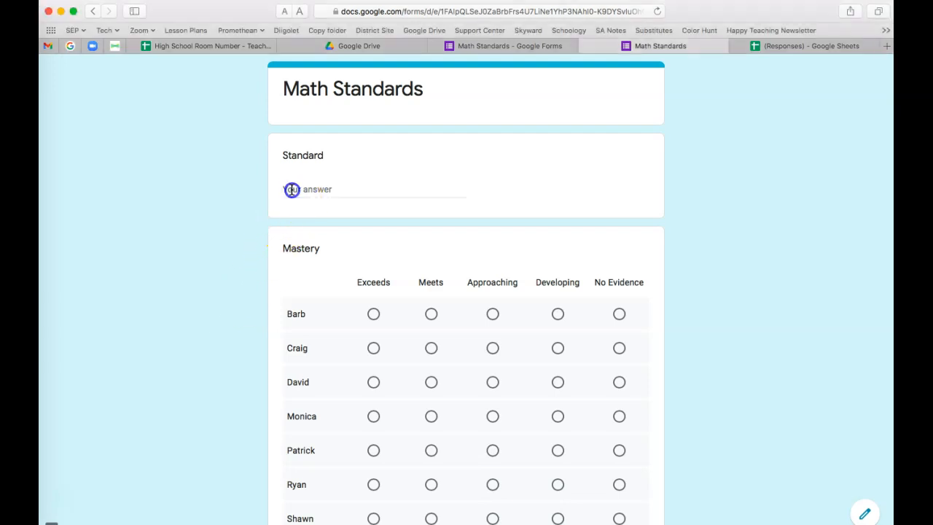
{"action": "type", "text": "Counting by 5s"}
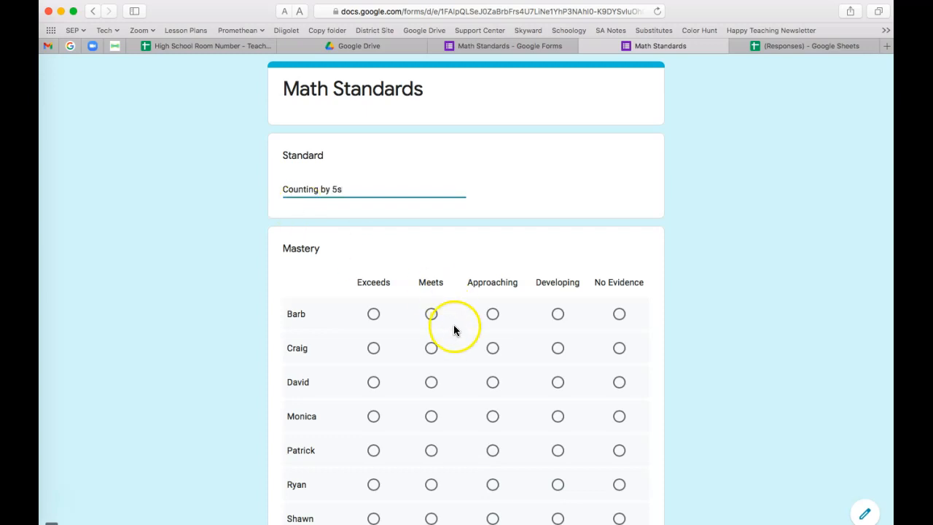
- Rate the first student Exceeds, the second through fourth Meets and the fifth Approaching, and submit the response
{"action": "scroll", "coordinate": [401, 240], "scroll_direction": "down", "scroll_amount": 2}
{"action": "left_click", "coordinate": [373, 241]}
{"action": "left_click", "coordinate": [430, 276]}
{"action": "left_click", "coordinate": [431, 310]}
{"action": "left_click", "coordinate": [431, 343]}
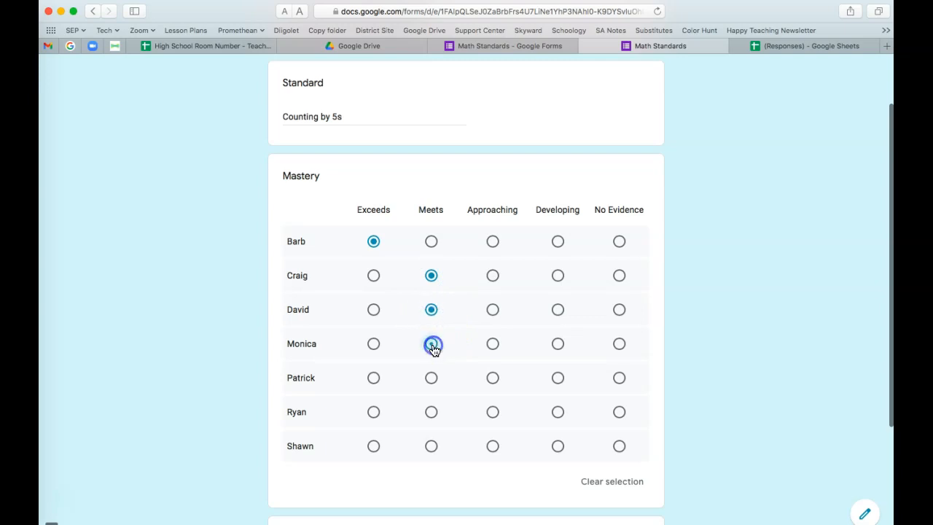
{"action": "left_click", "coordinate": [493, 378]}
{"action": "scroll", "coordinate": [488, 462], "scroll_direction": "down", "scroll_amount": 5}
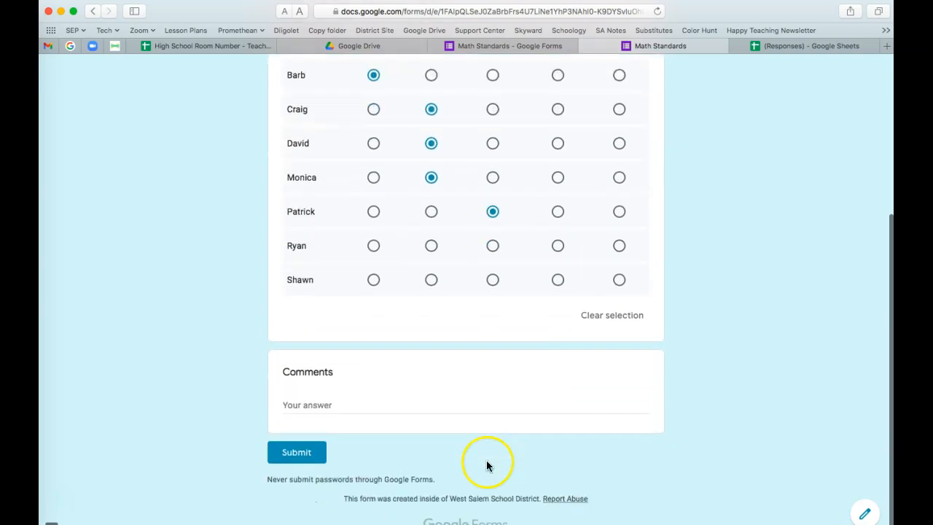
{"action": "left_click", "coordinate": [304, 445]}
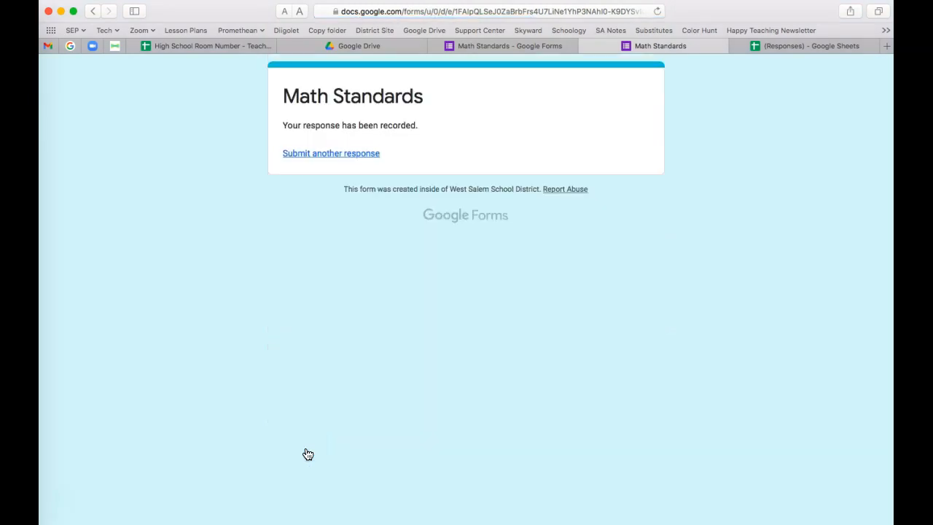
- Review the form's response summary and open its responses spreadsheet in Google Sheets
{"action": "left_click", "coordinate": [483, 46]}
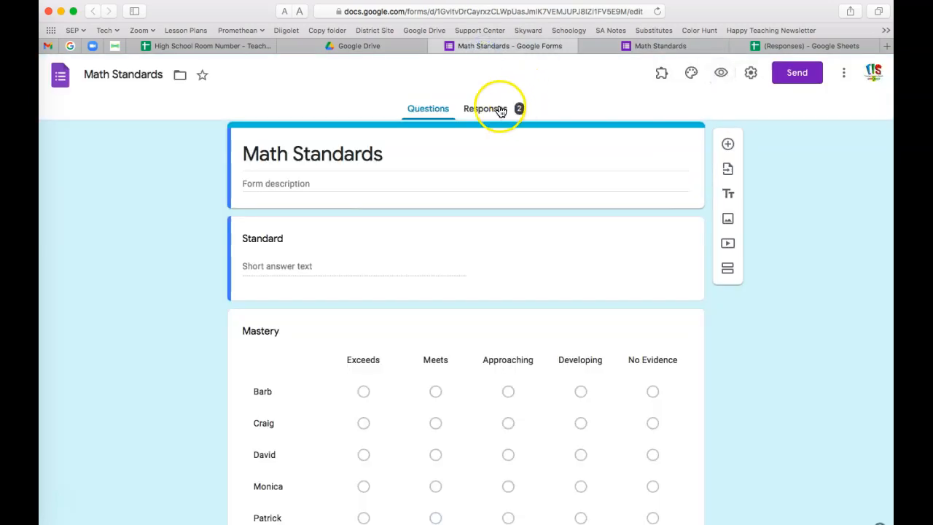
{"action": "left_click", "coordinate": [500, 109]}
{"action": "scroll", "coordinate": [604, 459], "scroll_direction": "down", "scroll_amount": 4}
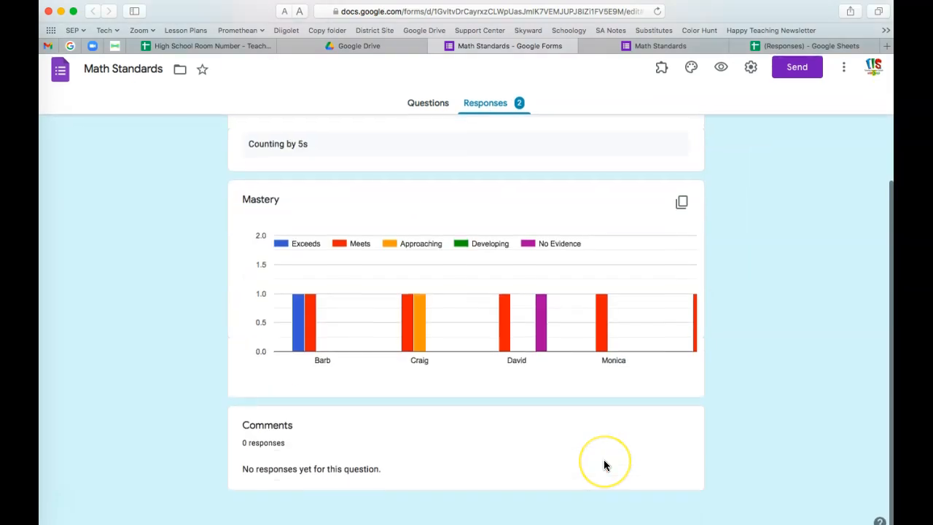
{"action": "scroll", "coordinate": [605, 465], "scroll_direction": "up", "scroll_amount": 4}
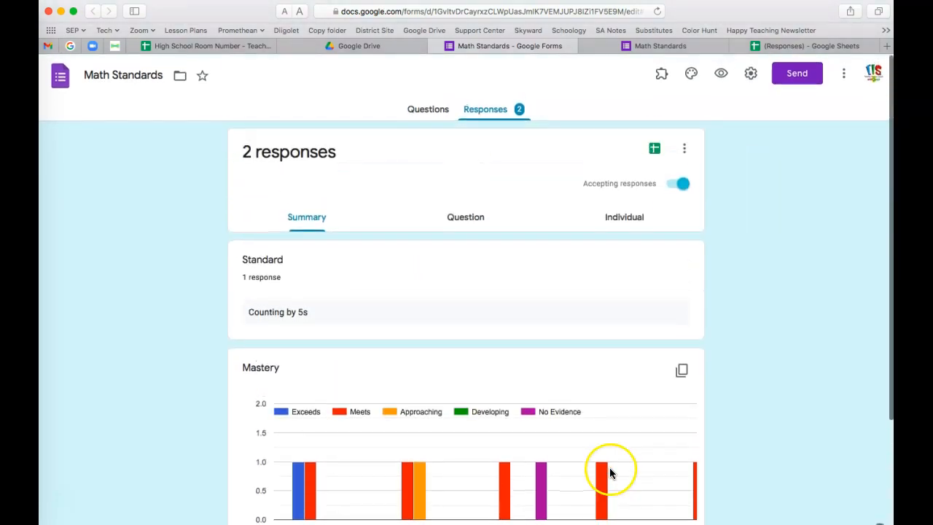
{"action": "left_click", "coordinate": [655, 151]}
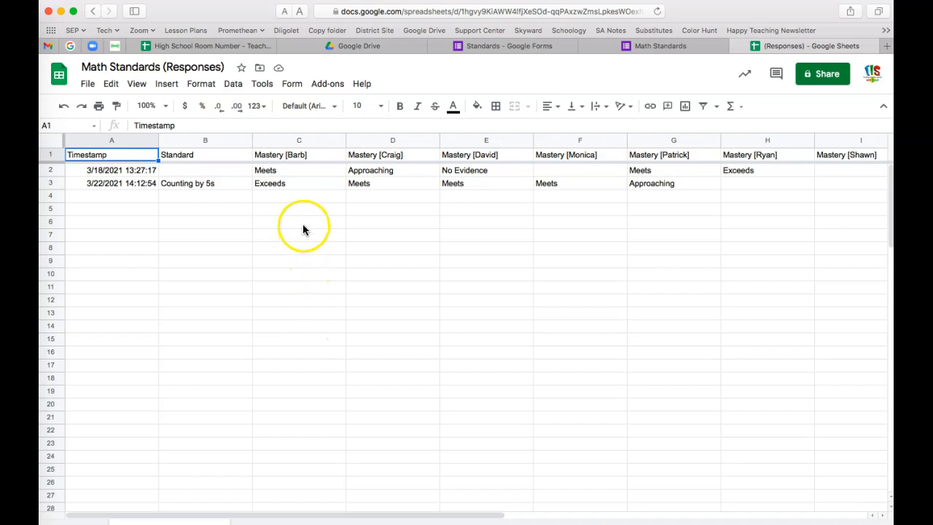
- Add a conditional formatting rule to C2:I32 that fills cells containing the text "Exceeds" with green
{"action": "mouse_move", "coordinate": [286, 172]}
{"action": "left_mouse_down"}
{"action": "mouse_move", "coordinate": [546, 231]}
{"action": "mouse_move", "coordinate": [587, 273]}
{"action": "mouse_move", "coordinate": [750, 362]}
{"action": "mouse_move", "coordinate": [827, 433]}
{"action": "mouse_move", "coordinate": [826, 441]}
{"action": "mouse_move", "coordinate": [783, 425]}
{"action": "mouse_move", "coordinate": [688, 430]}
{"action": "mouse_move", "coordinate": [685, 499]}
{"action": "left_mouse_up"}
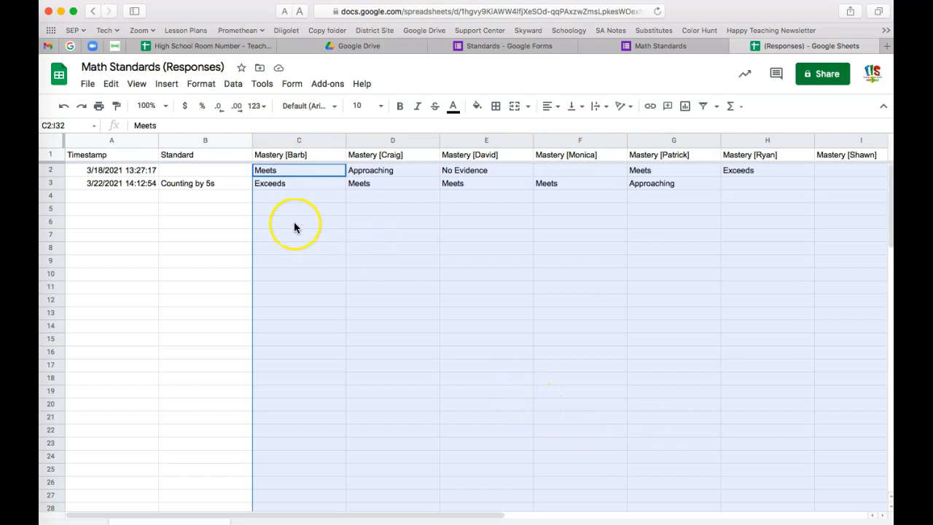
{"action": "left_click", "coordinate": [204, 85]}
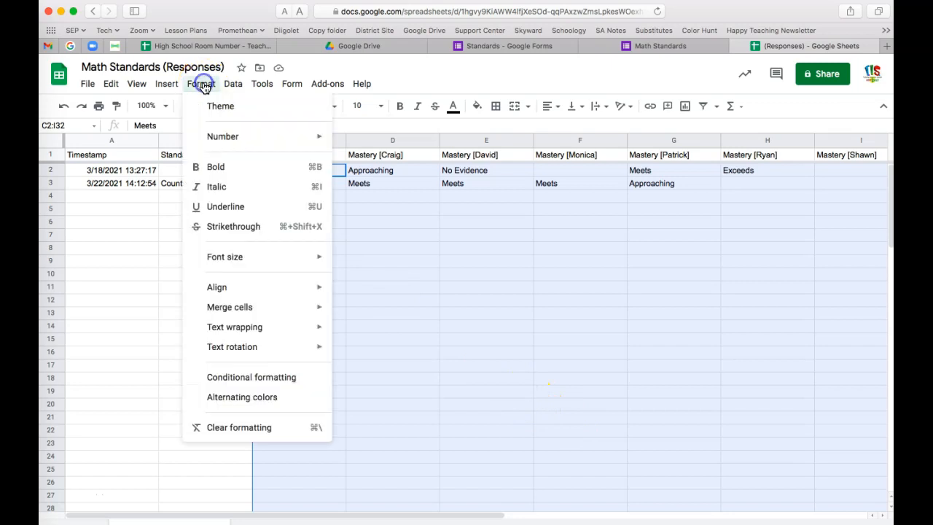
{"action": "left_click", "coordinate": [260, 385]}
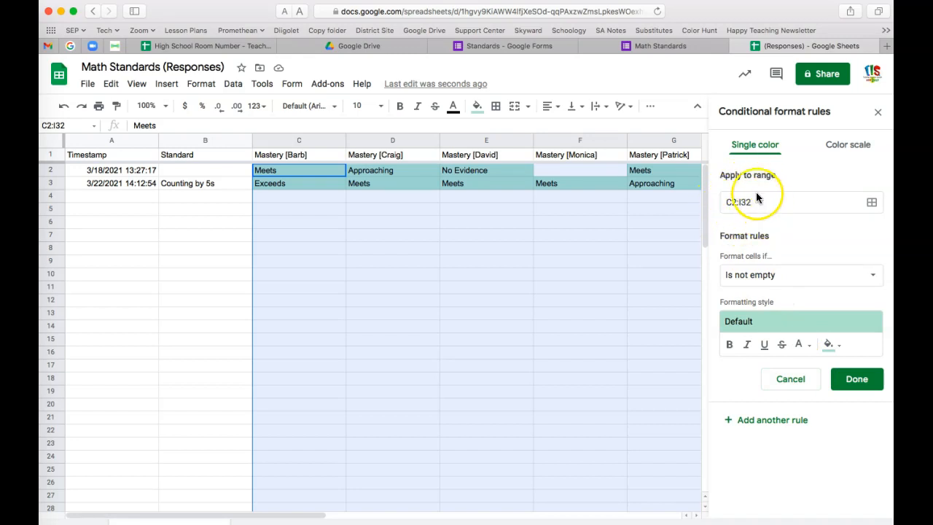
{"action": "left_click", "coordinate": [813, 283]}
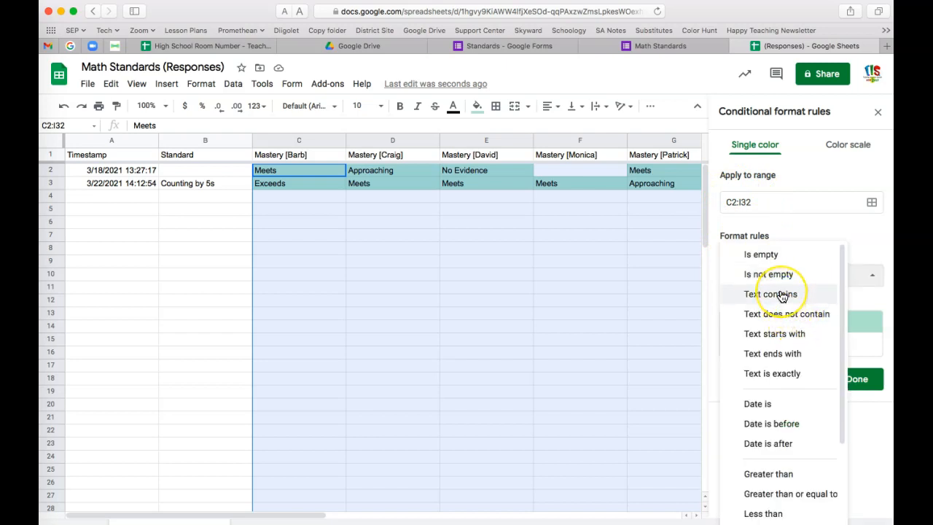
{"action": "left_click", "coordinate": [782, 295]}
{"action": "left_click", "coordinate": [747, 304]}
{"action": "type", "text": "Exceeds"}
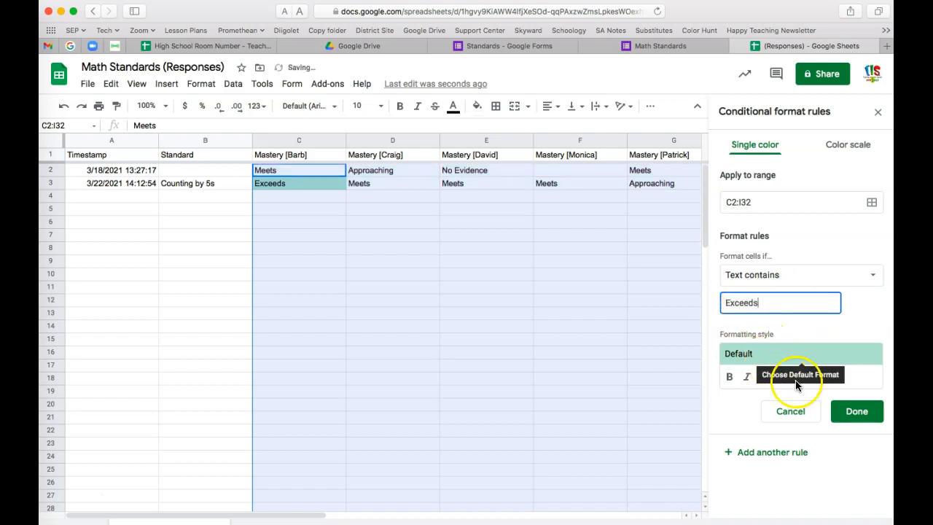
{"action": "left_click", "coordinate": [832, 379]}
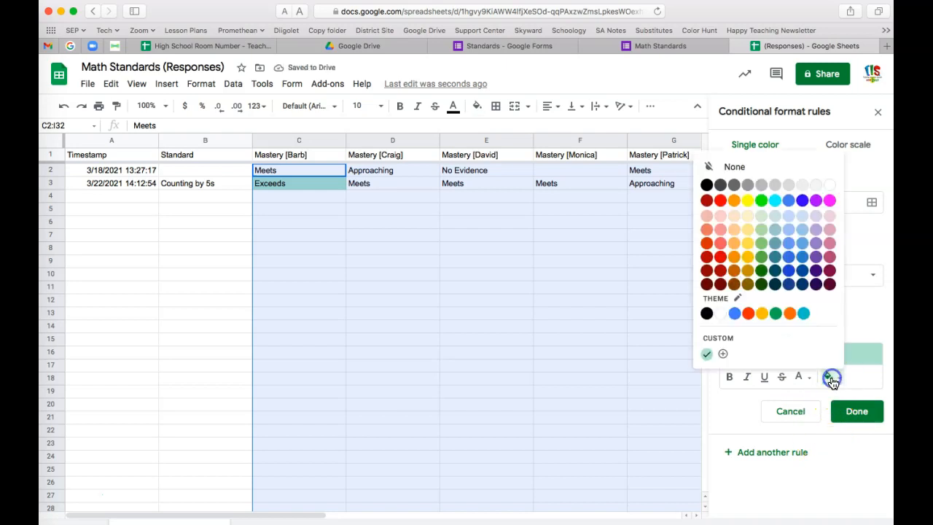
{"action": "left_click", "coordinate": [776, 314]}
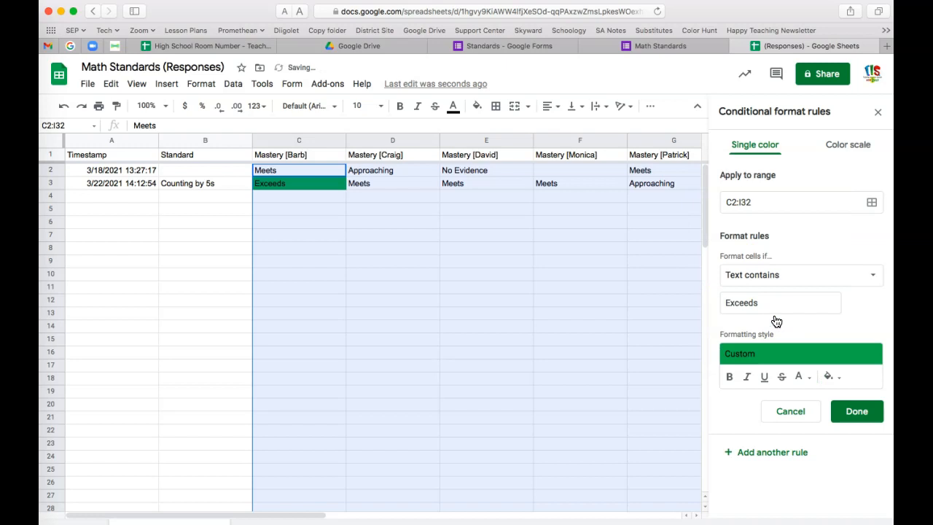
{"action": "left_click", "coordinate": [848, 413]}
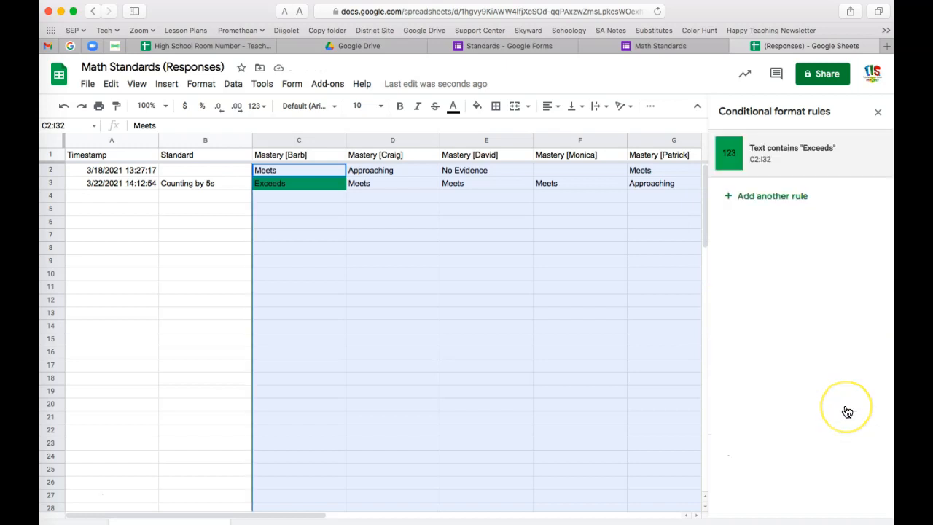
- Add another conditional formatting rule to C2:I32 that fills cells containing the text "No Evidence" with red
{"action": "left_click", "coordinate": [769, 199]}
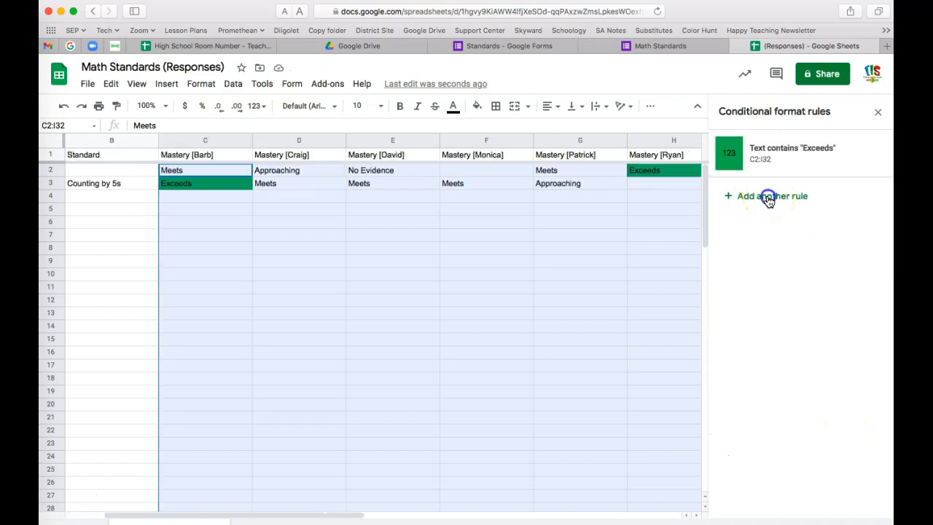
{"action": "left_click", "coordinate": [772, 277]}
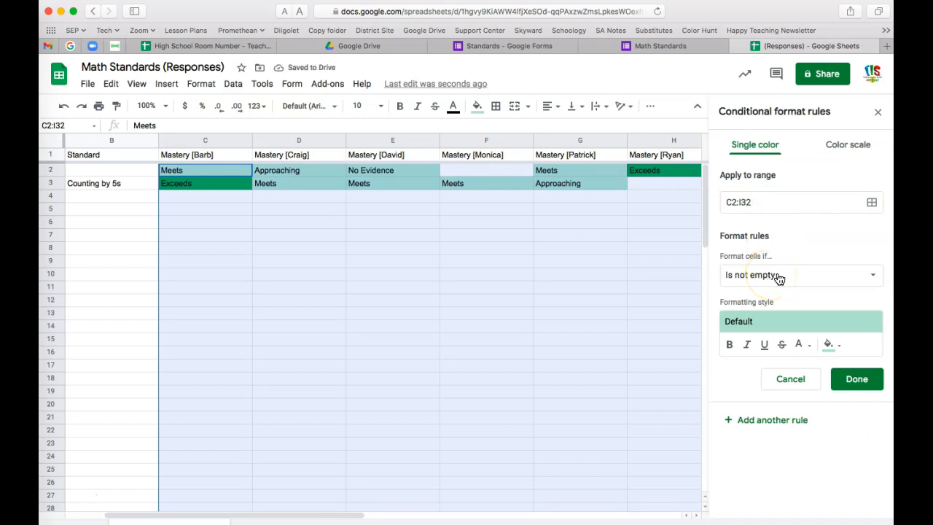
{"action": "left_click", "coordinate": [778, 277]}
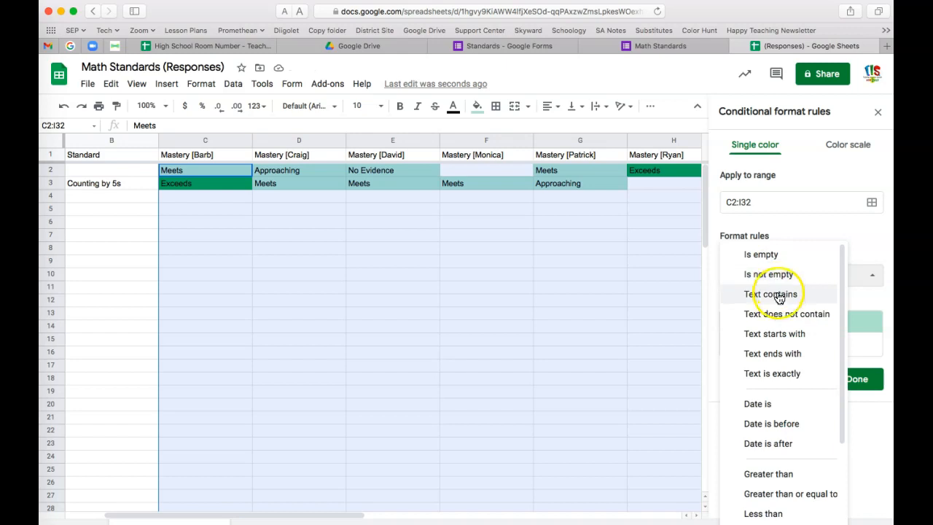
{"action": "left_click", "coordinate": [777, 296]}
{"action": "left_click", "coordinate": [758, 303]}
{"action": "type", "text": "No Evidence"}
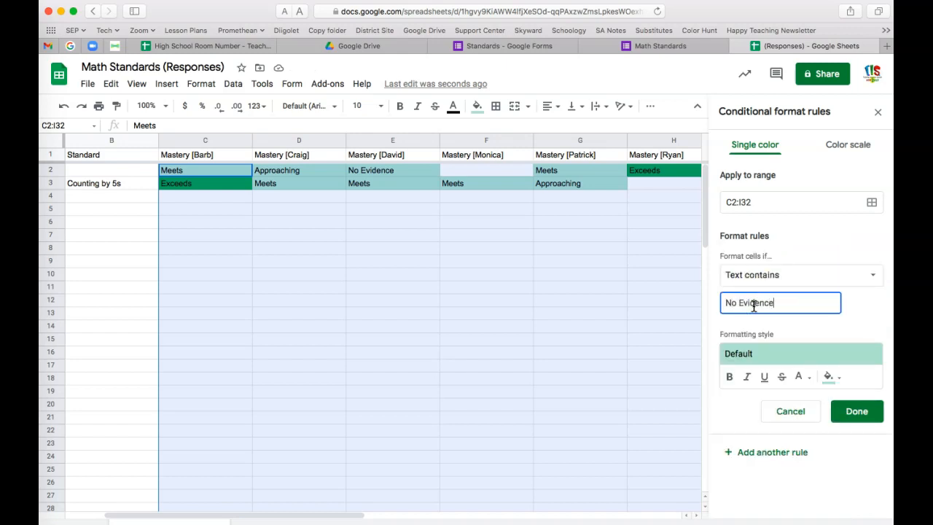
{"action": "left_click", "coordinate": [828, 376]}
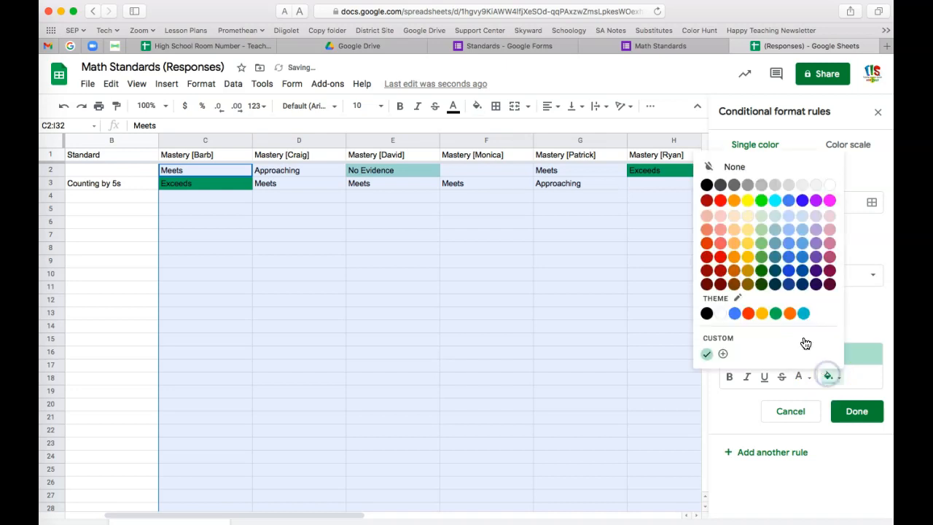
{"action": "left_click", "coordinate": [720, 200]}
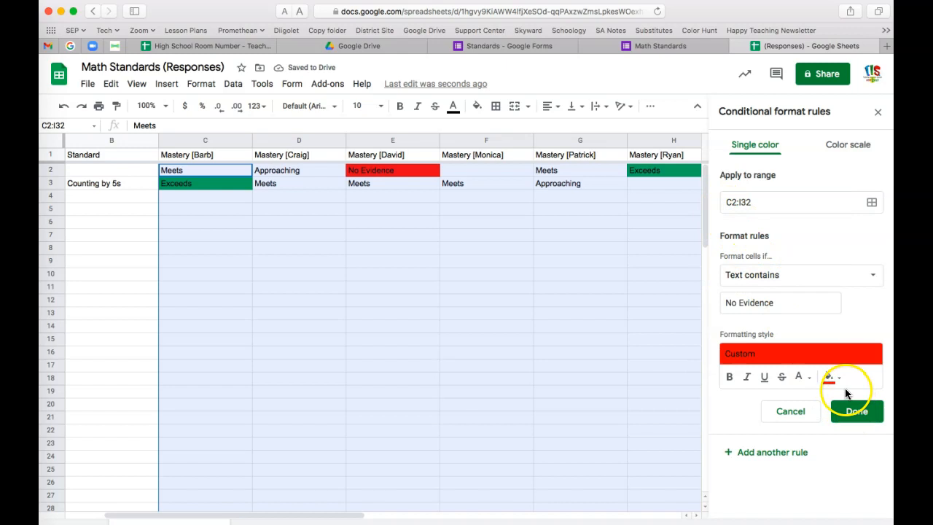
{"action": "left_click", "coordinate": [854, 411]}
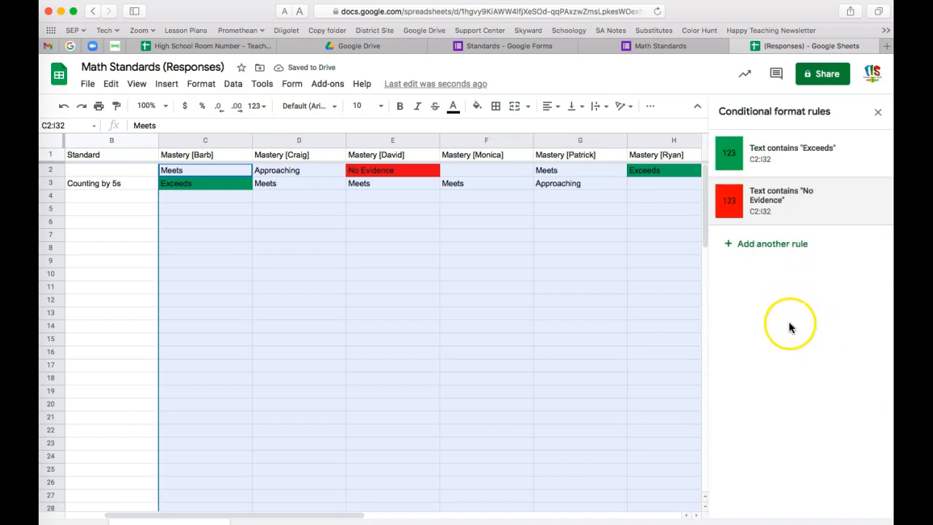